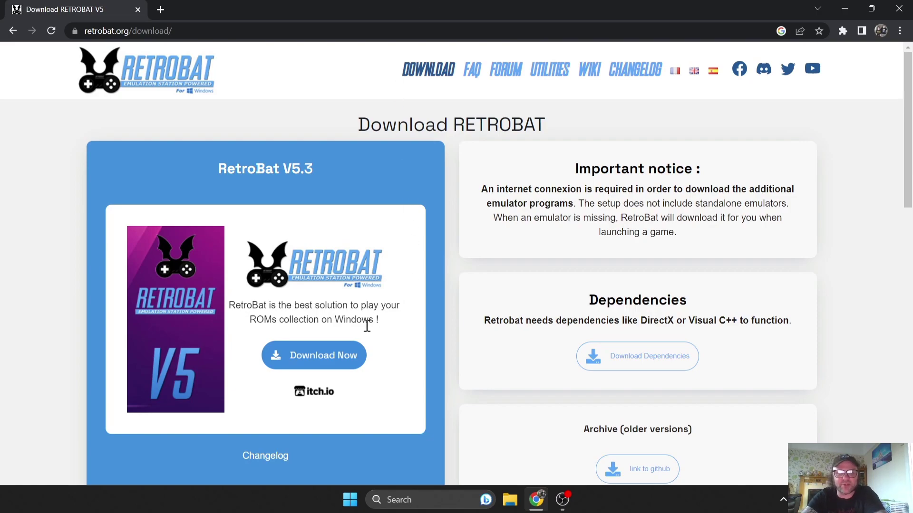
- Download the RetroBat v5.3.0 win64 setup from itch.io, skipping the payment prompt
{"action": "left_click", "coordinate": [327, 356]}
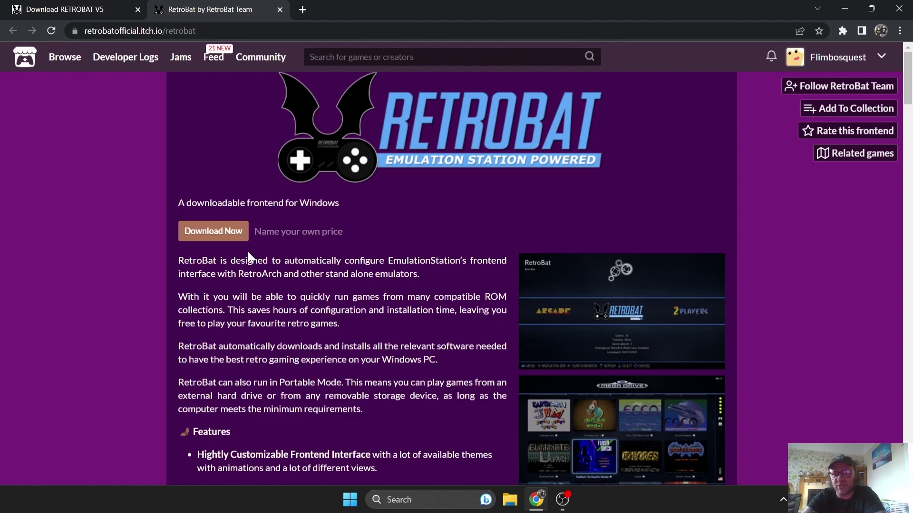
{"action": "left_click", "coordinate": [207, 233]}
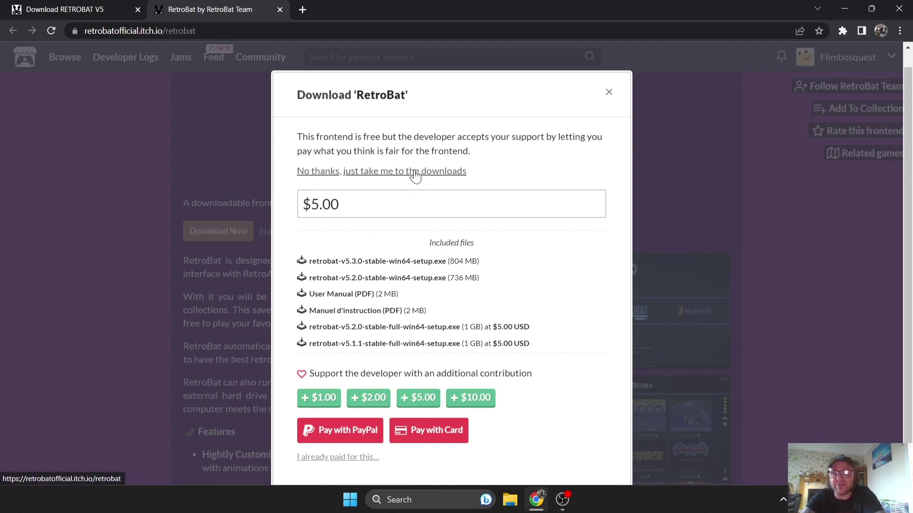
{"action": "left_click", "coordinate": [431, 172]}
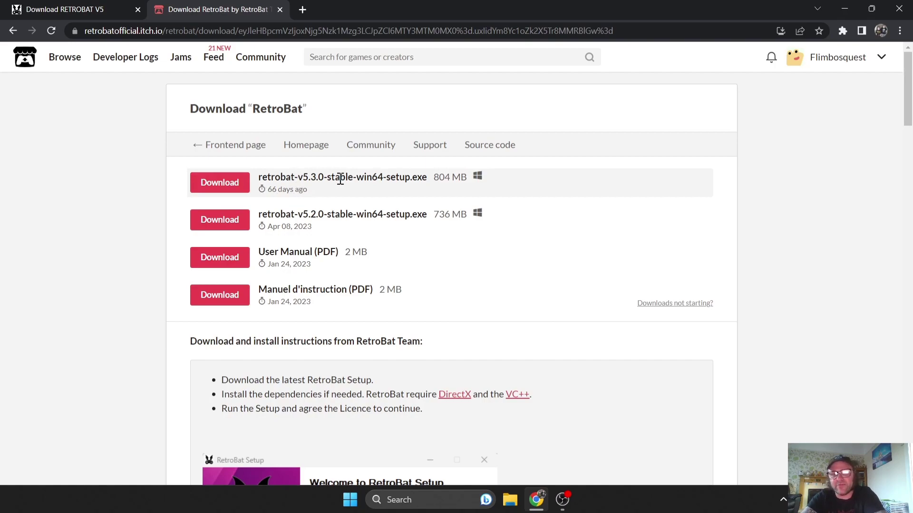
{"action": "left_click", "coordinate": [214, 184]}
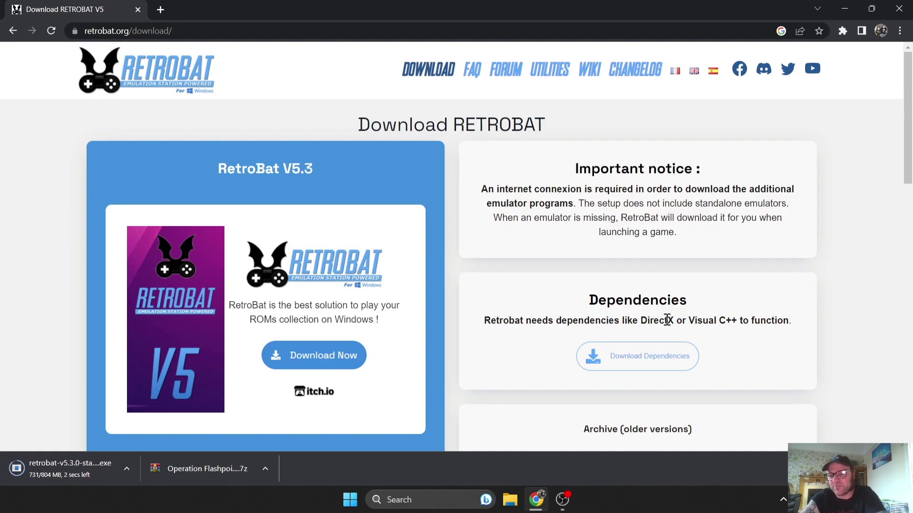
- Open RetroBat's GitHub dependency list and follow the 64-bit Visual C++ 2015–2019 link
{"action": "left_click_drag", "start_coordinate": [667, 319], "coordinate": [748, 319]}
{"action": "left_click", "coordinate": [747, 320]}
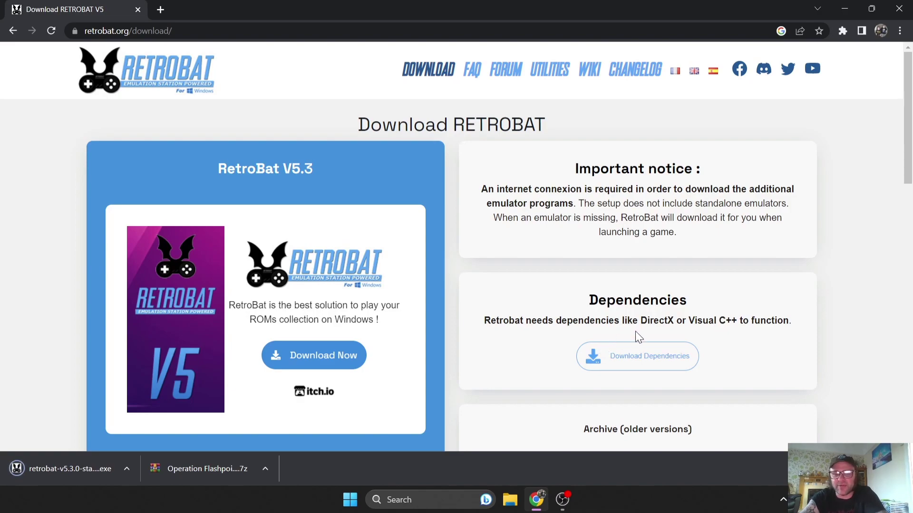
{"action": "left_click", "coordinate": [637, 361]}
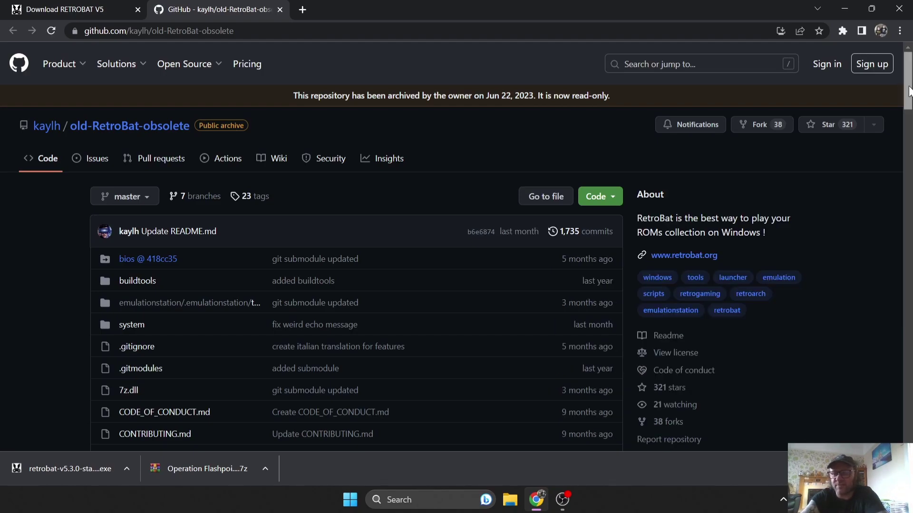
{"action": "left_click_drag", "start_coordinate": [909, 90], "coordinate": [909, 217]}
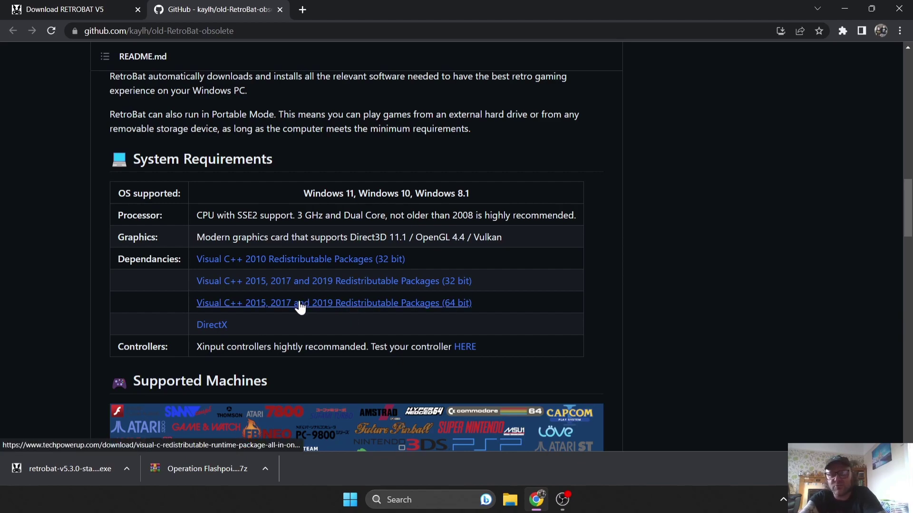
{"action": "left_click", "coordinate": [339, 307]}
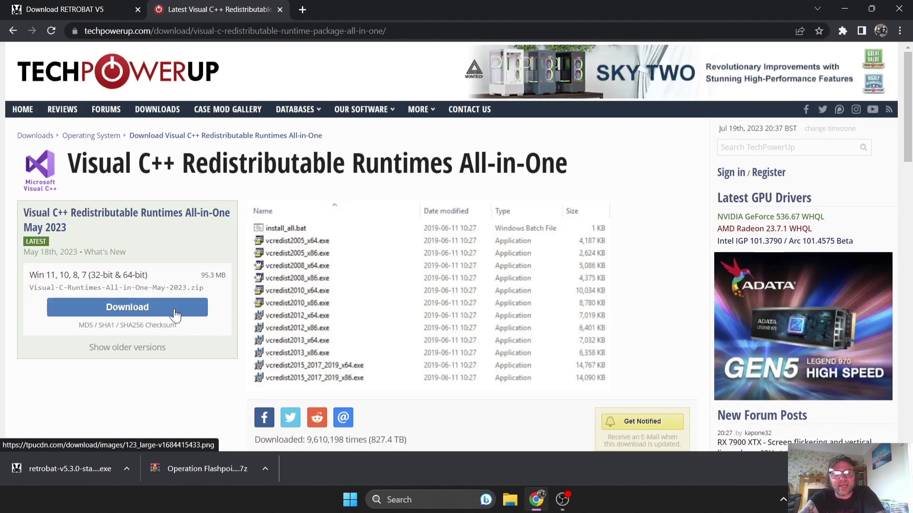
- Download the Visual C++ Runtimes All-in-One zip from TechPowerUp's UK-1 server, then return to the dependency list
{"action": "left_click", "coordinate": [145, 309]}
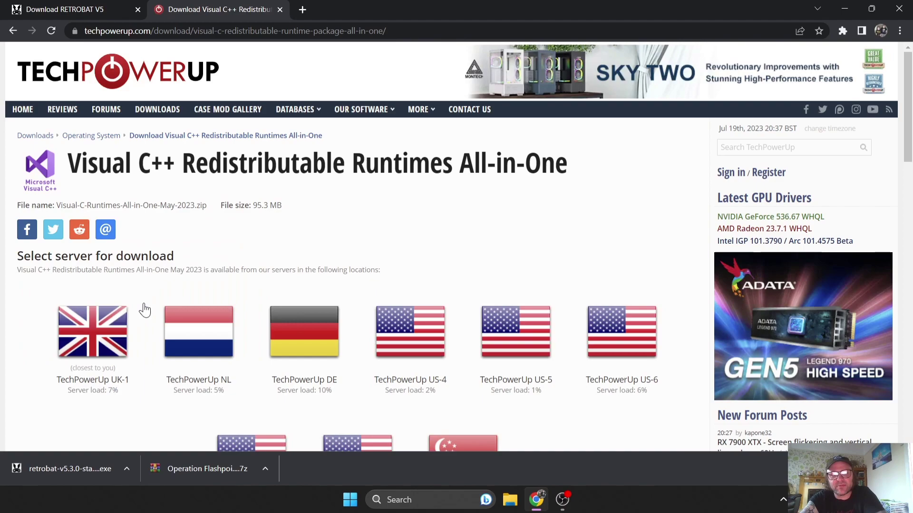
{"action": "left_click", "coordinate": [100, 352]}
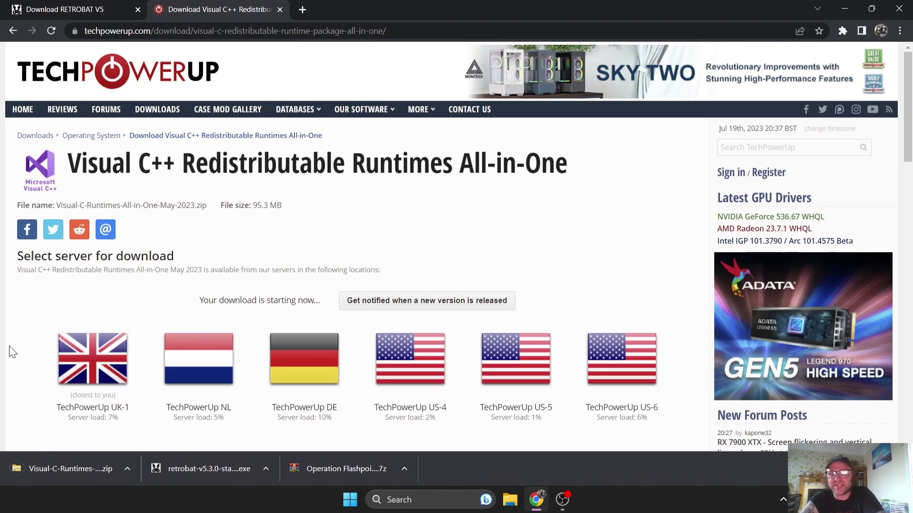
{"action": "left_click", "coordinate": [13, 30]}
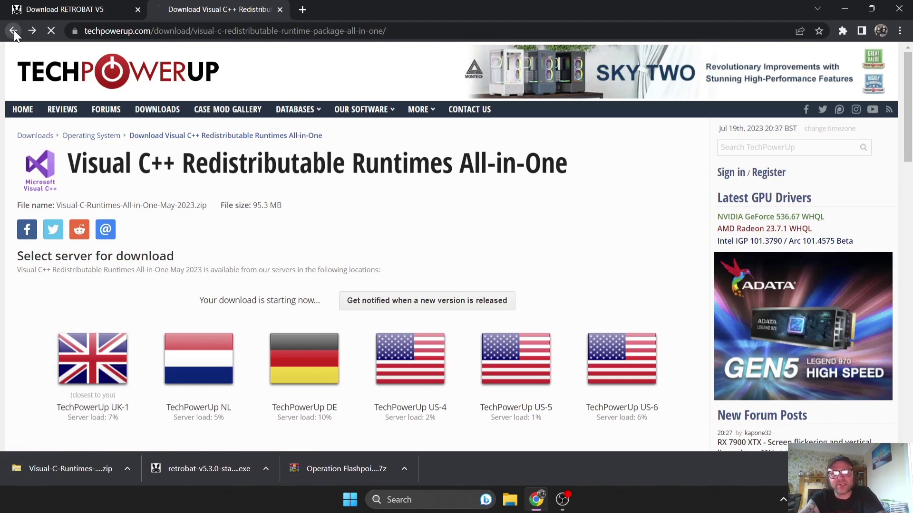
{"action": "left_click", "coordinate": [13, 30]}
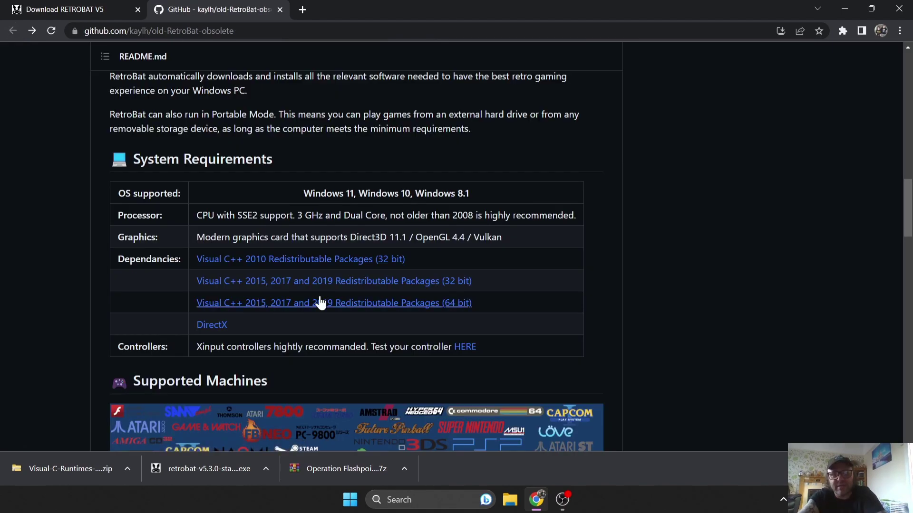
- Download and keep the DirectX web installer dxwebsetup.exe, then minimise Chrome
{"action": "left_click", "coordinate": [213, 327]}
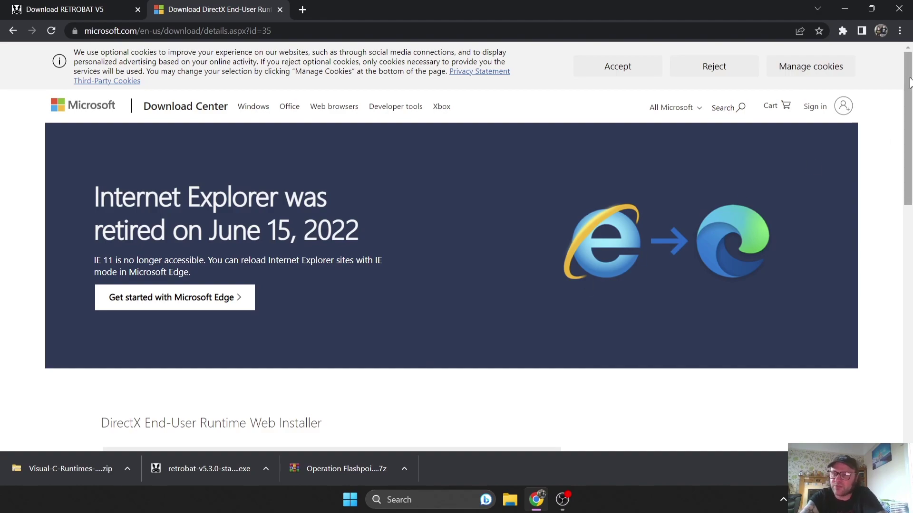
{"action": "left_click_drag", "start_coordinate": [908, 84], "coordinate": [909, 208]}
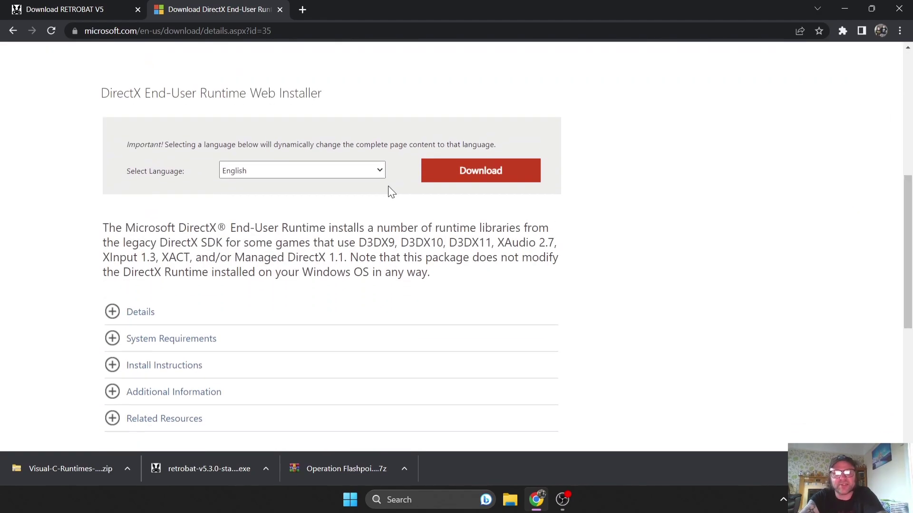
{"action": "left_click", "coordinate": [467, 169]}
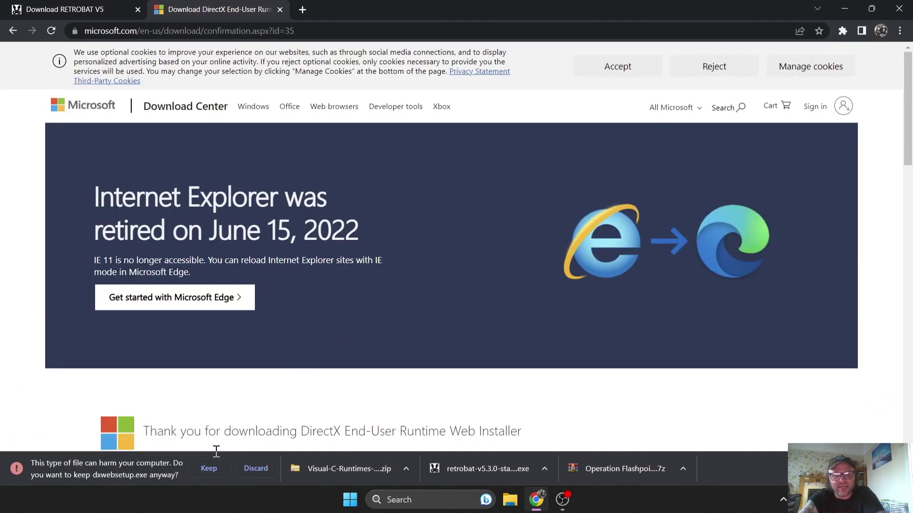
{"action": "left_click", "coordinate": [207, 469]}
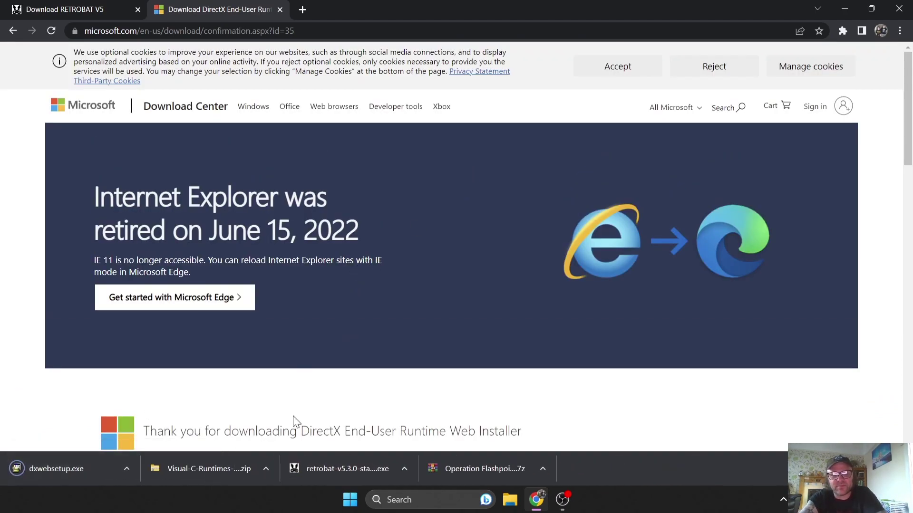
{"action": "left_click", "coordinate": [846, 9]}
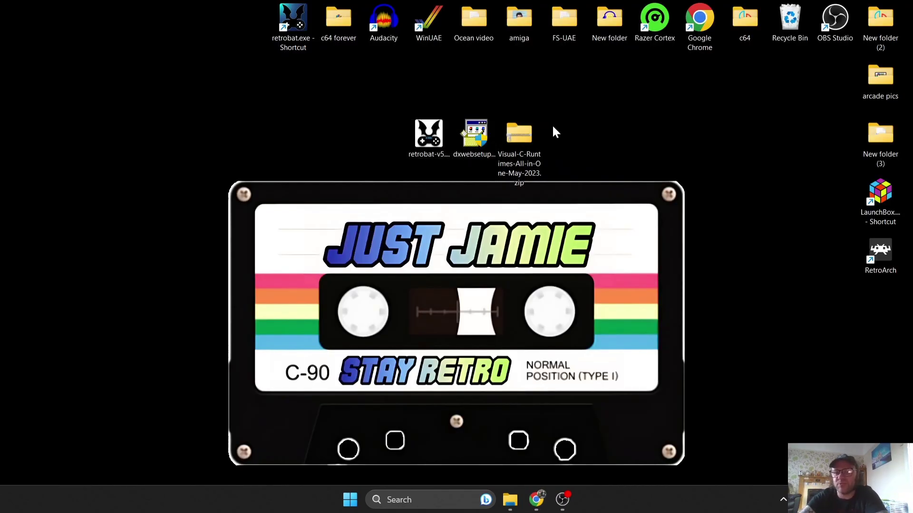
- Check the downloaded RetroBat setup and Visual C++ zip on the desktop, then open Explorer at D:\retrobat1
{"action": "left_click", "coordinate": [430, 140]}
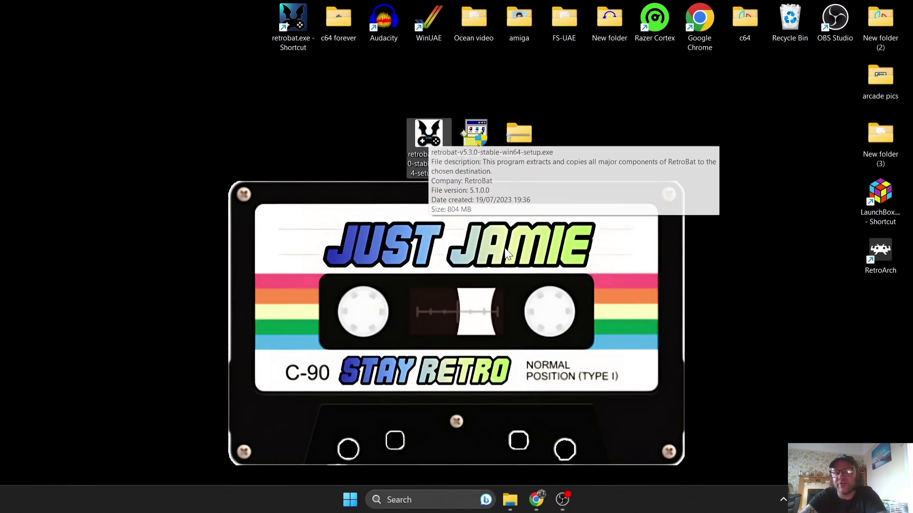
{"action": "mouse_move", "coordinate": [487, 133]}
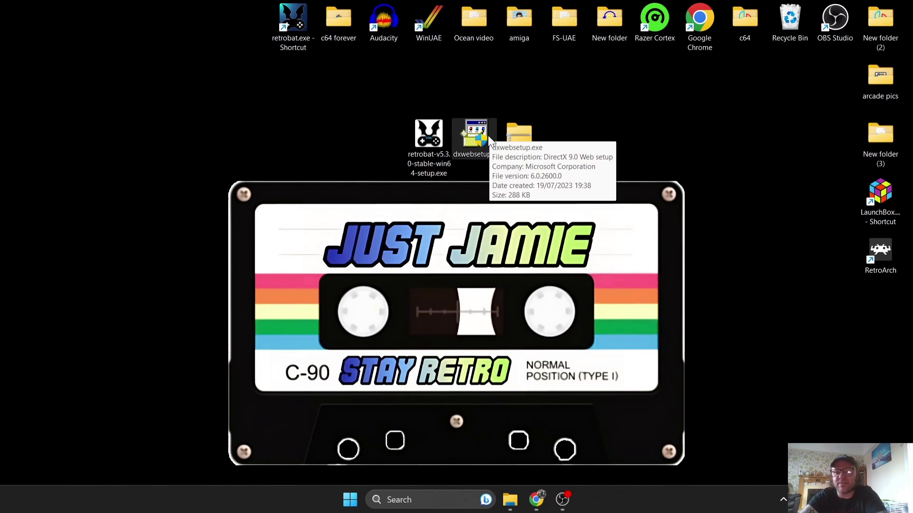
{"action": "left_click", "coordinate": [518, 139]}
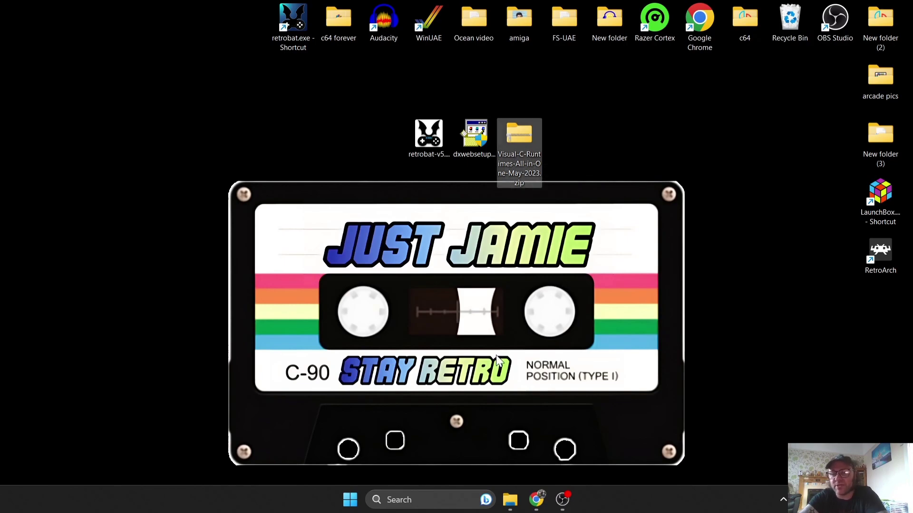
{"action": "left_click", "coordinate": [510, 499]}
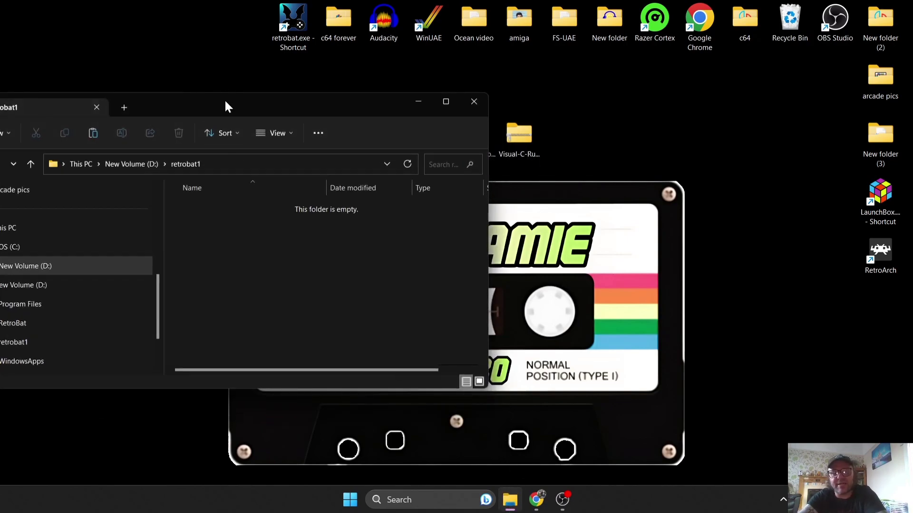
- Copy dxwebsetup.exe, the RetroBat v5.3.0 setup and the Visual C++ zip from the desktop into retrobat1
{"action": "left_click_drag", "start_coordinate": [224, 102], "coordinate": [132, 77]}
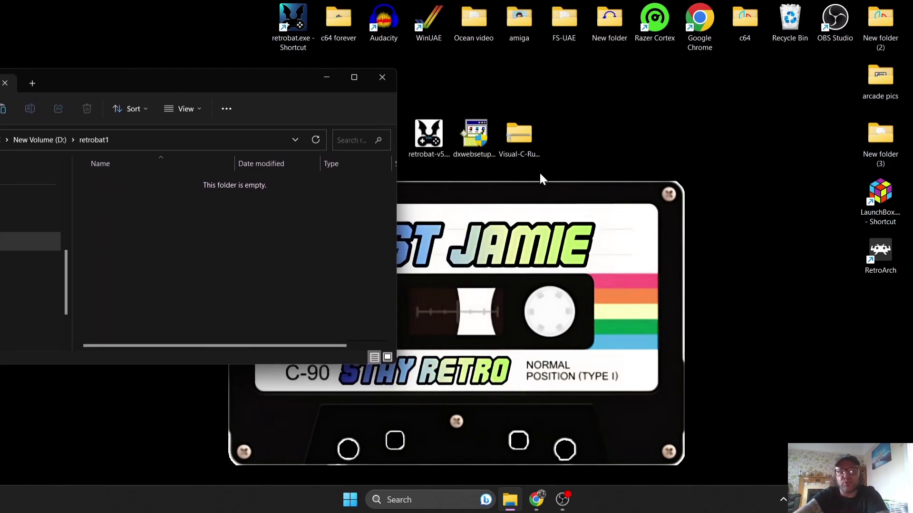
{"action": "right_click", "coordinate": [519, 142]}
{"action": "left_click_drag", "start_coordinate": [387, 153], "coordinate": [161, 251]}
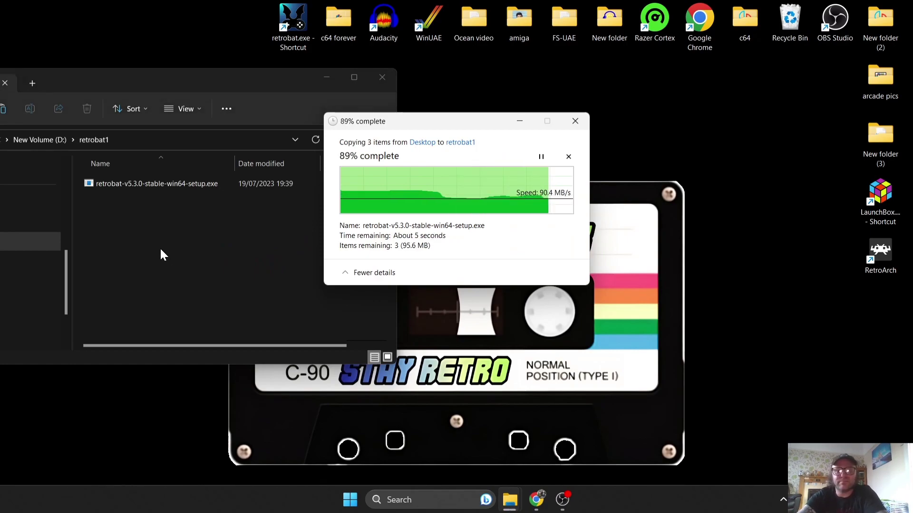
{"action": "left_click_drag", "start_coordinate": [256, 86], "coordinate": [223, 98]}
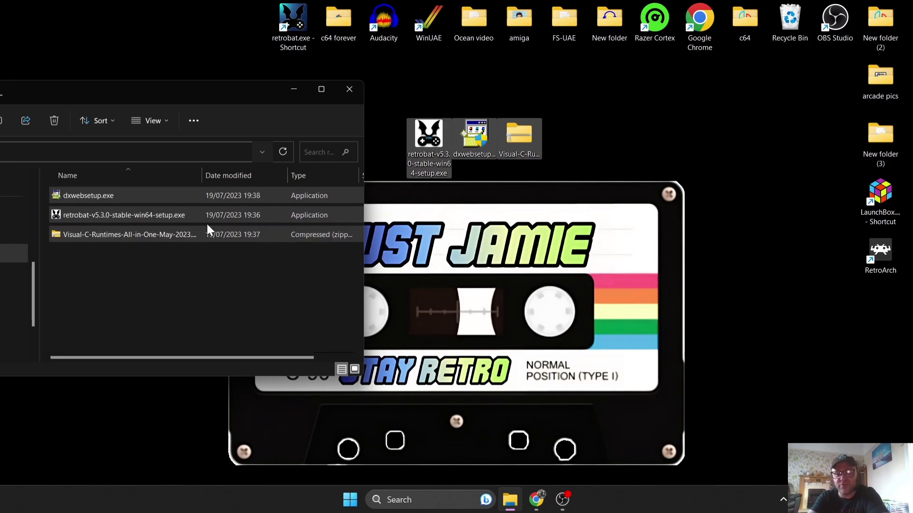
{"action": "left_click", "coordinate": [609, 154]}
{"action": "left_click_drag", "start_coordinate": [577, 142], "coordinate": [781, 24]}
{"action": "left_click", "coordinate": [218, 276]}
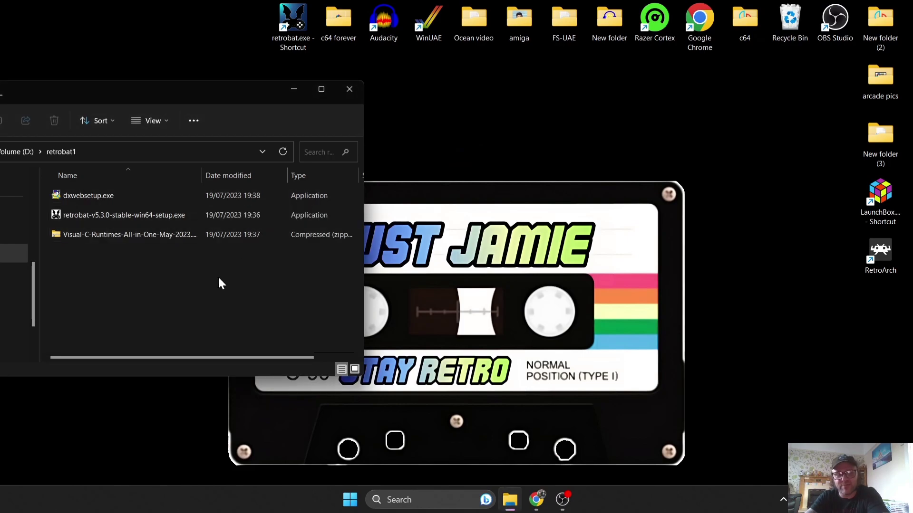
{"action": "right_click", "coordinate": [151, 234]}
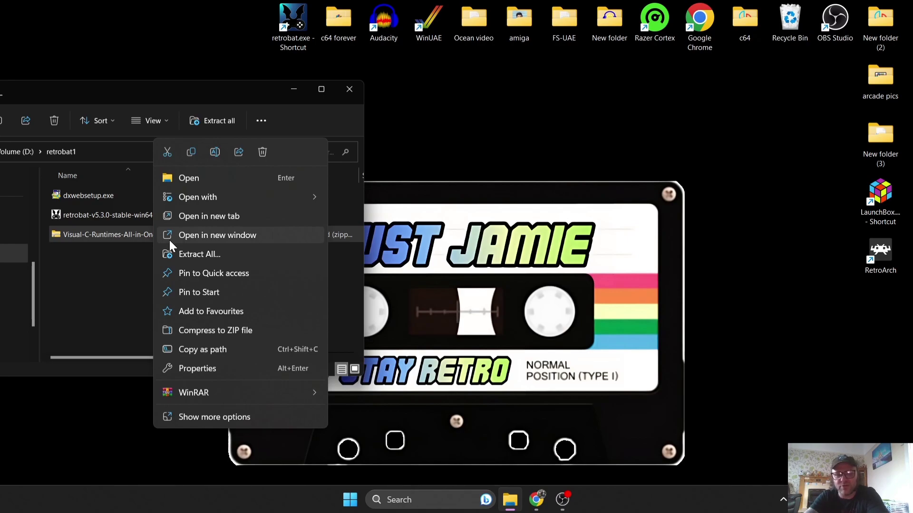
- Extract the Visual C++ runtimes zip into retrobat1 with WinRAR and run install_all.bat
{"action": "mouse_move", "coordinate": [232, 391]}
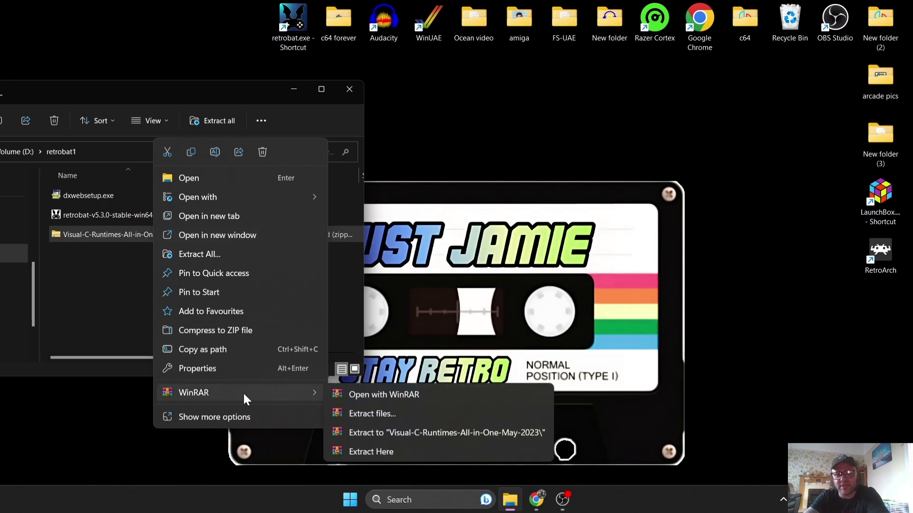
{"action": "left_click", "coordinate": [358, 451]}
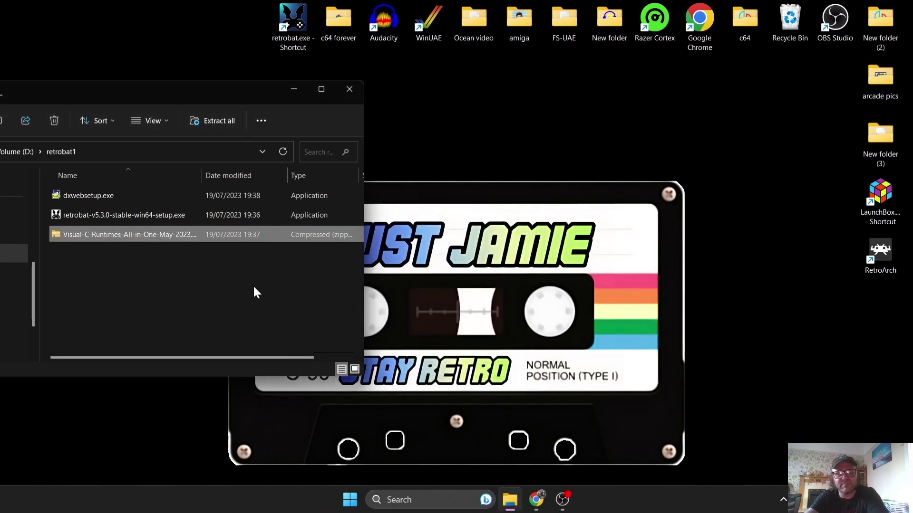
{"action": "left_click_drag", "start_coordinate": [213, 90], "coordinate": [526, 93]}
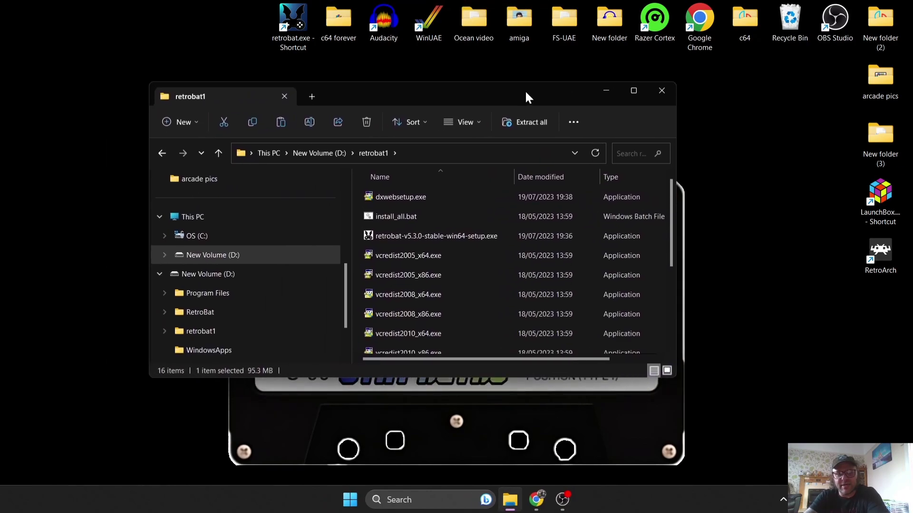
{"action": "left_click_drag", "start_coordinate": [669, 204], "coordinate": [657, 173]}
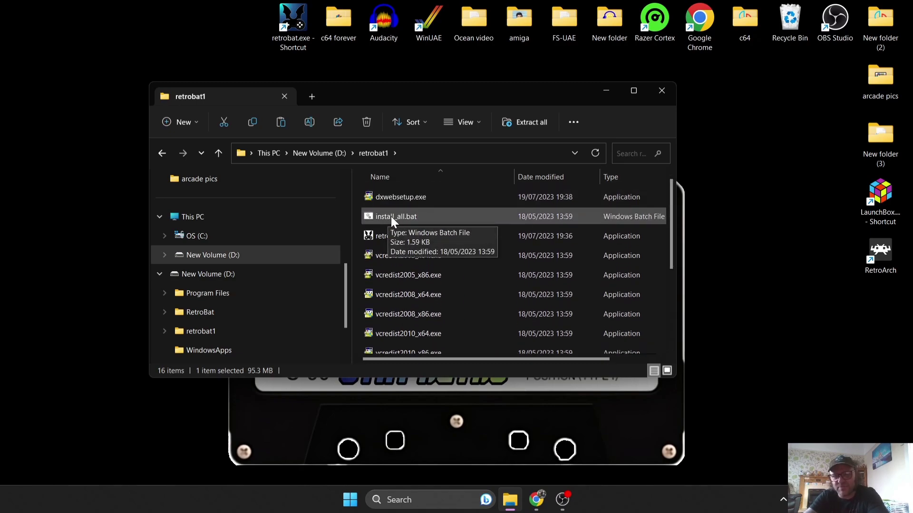
{"action": "double_click", "coordinate": [441, 213]}
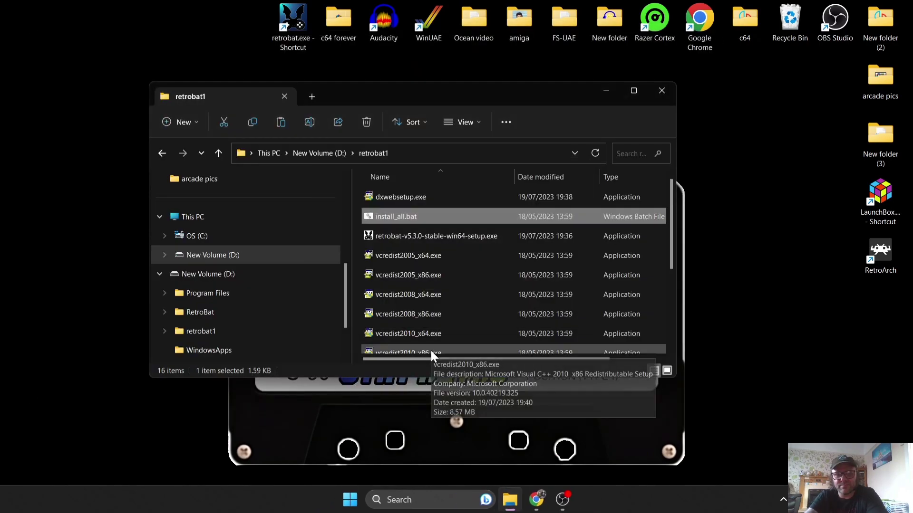
- Delete the Visual C++ runtimes zip from retrobat1, leaving 15 items
{"action": "left_click_drag", "start_coordinate": [671, 218], "coordinate": [683, 333]}
{"action": "left_click", "coordinate": [469, 350]}
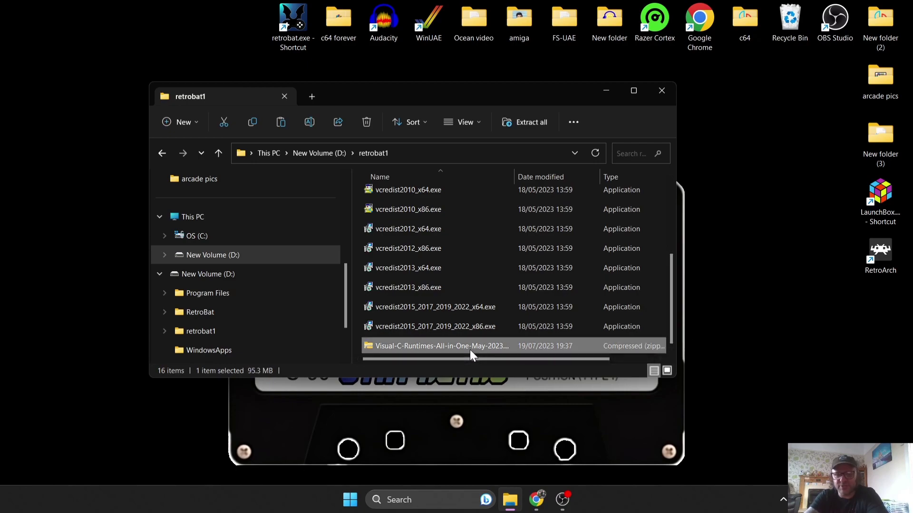
{"action": "right_click", "coordinate": [469, 350]}
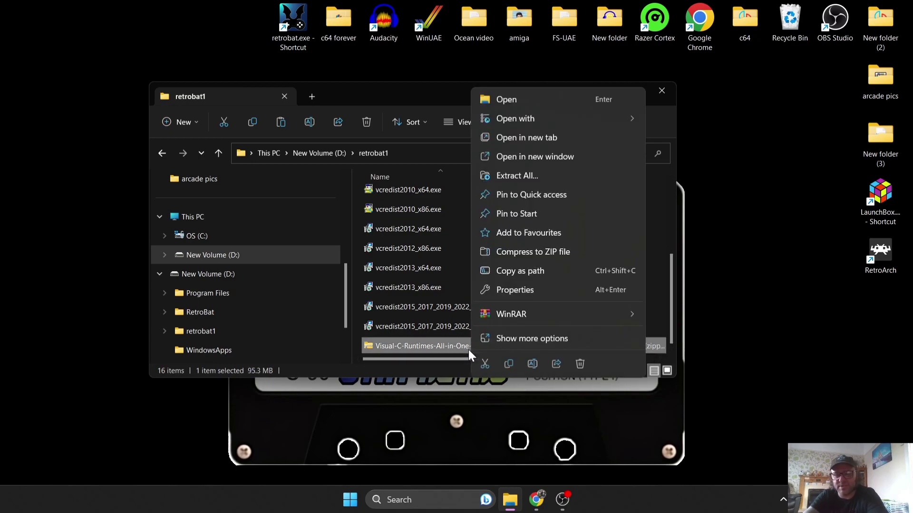
{"action": "left_click", "coordinate": [580, 364]}
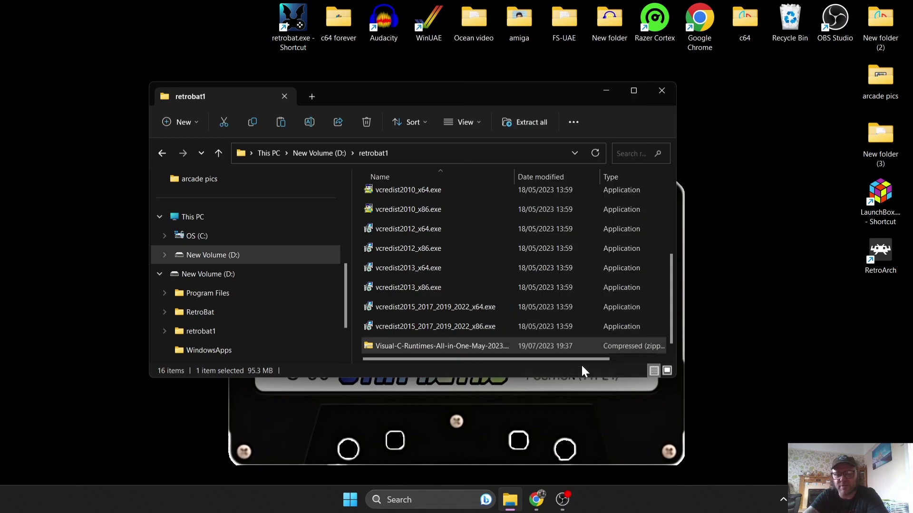
{"action": "left_click_drag", "start_coordinate": [669, 314], "coordinate": [678, 247]}
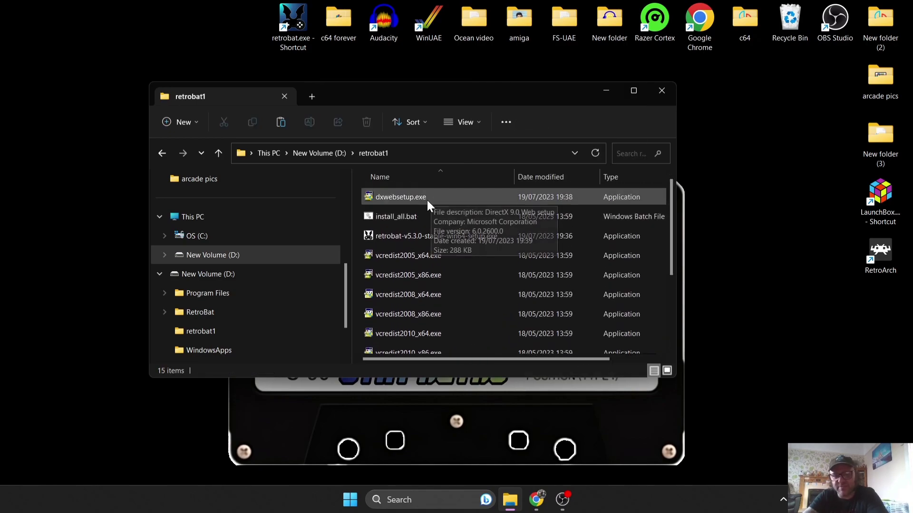
- Run dxwebsetup.exe, accept the licence, skip the Bing Bar, and finish DirectX setup
{"action": "double_click", "coordinate": [467, 201]}
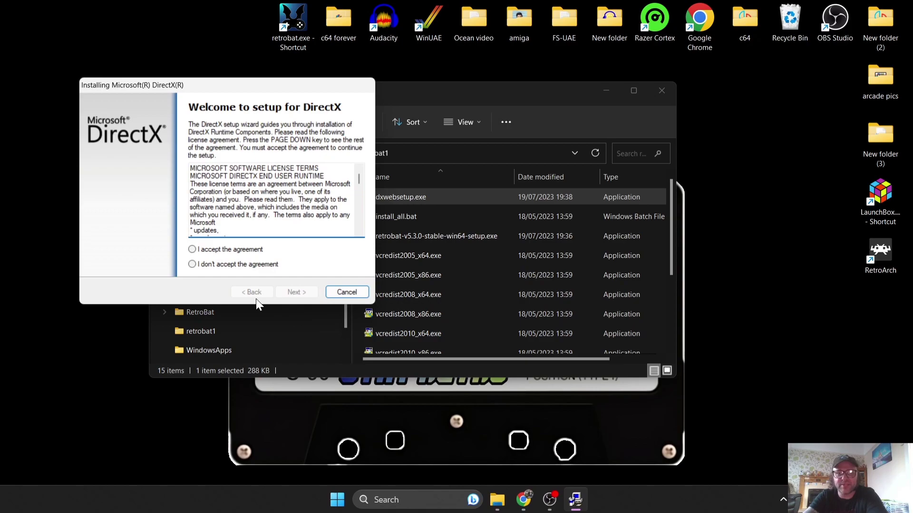
{"action": "left_click", "coordinate": [229, 249]}
{"action": "left_click", "coordinate": [291, 292]}
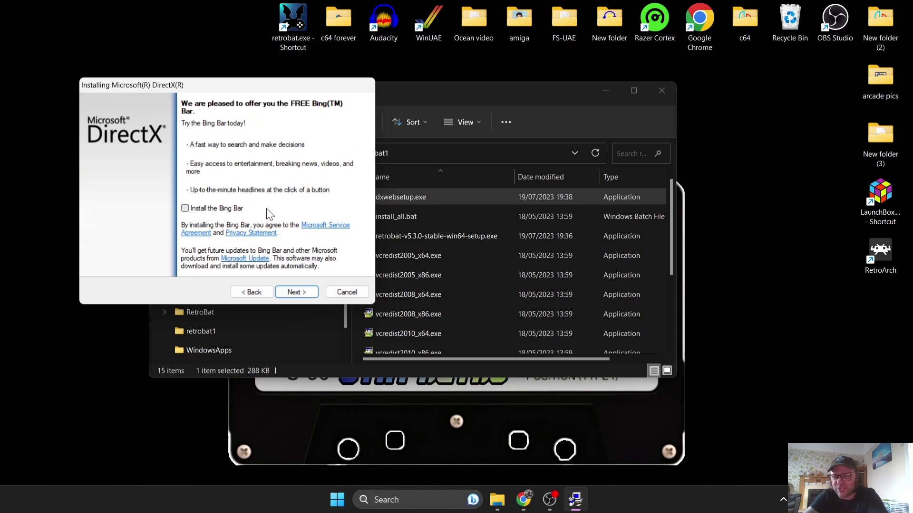
{"action": "left_click", "coordinate": [295, 292]}
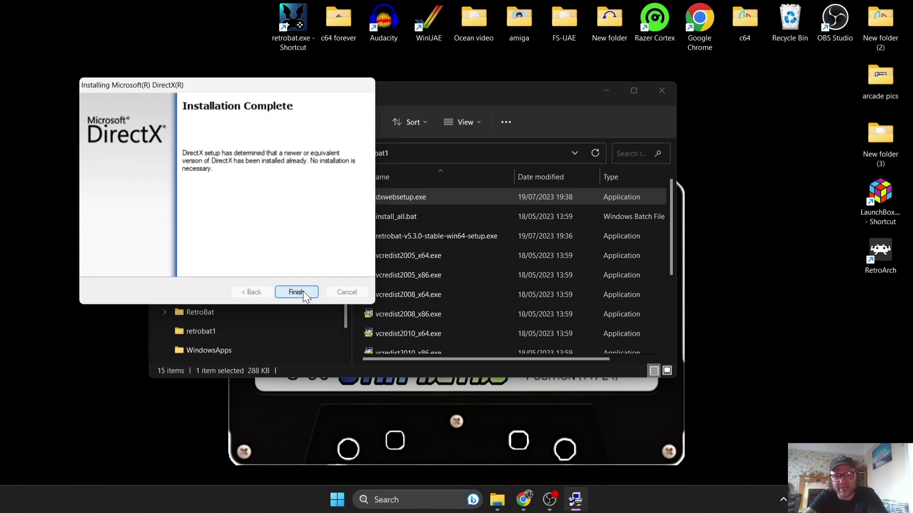
{"action": "left_click", "coordinate": [303, 291]}
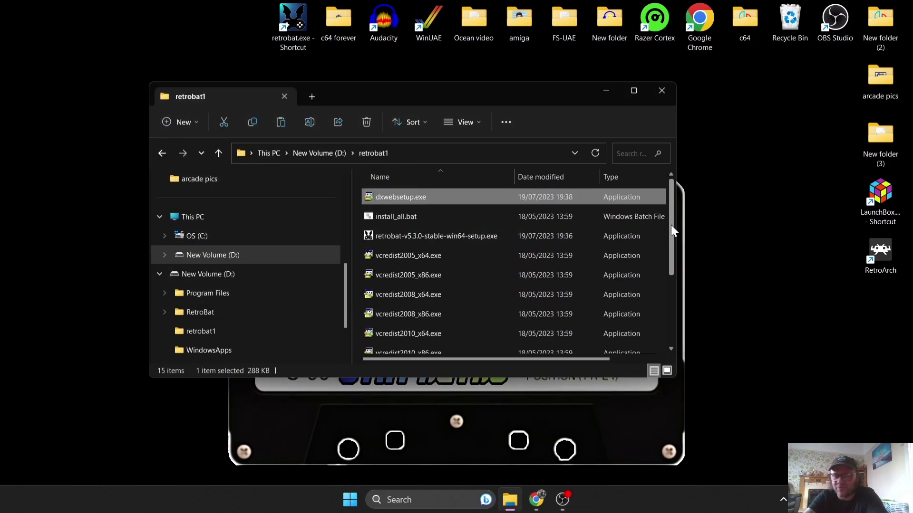
- Launch retrobat-v5.3.0-stable-win64-setup.exe with English as the installer language
{"action": "left_click_drag", "start_coordinate": [671, 224], "coordinate": [672, 173]}
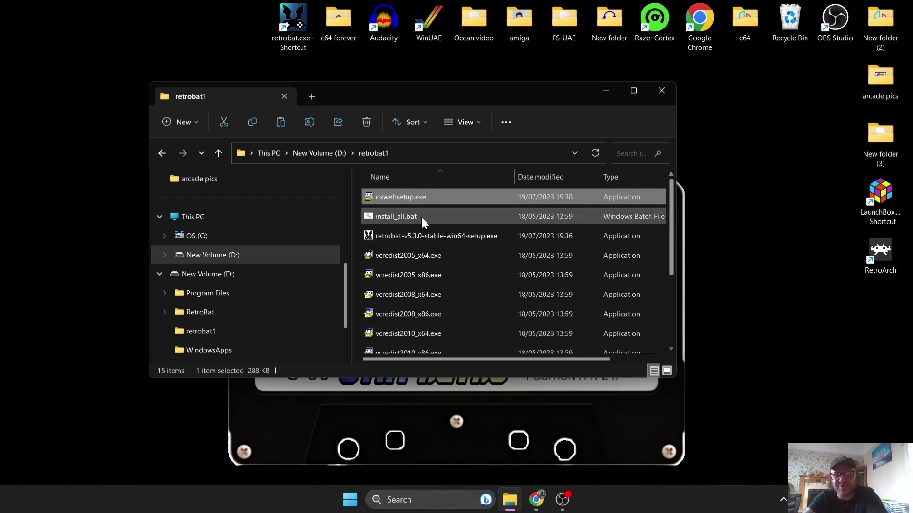
{"action": "double_click", "coordinate": [438, 240]}
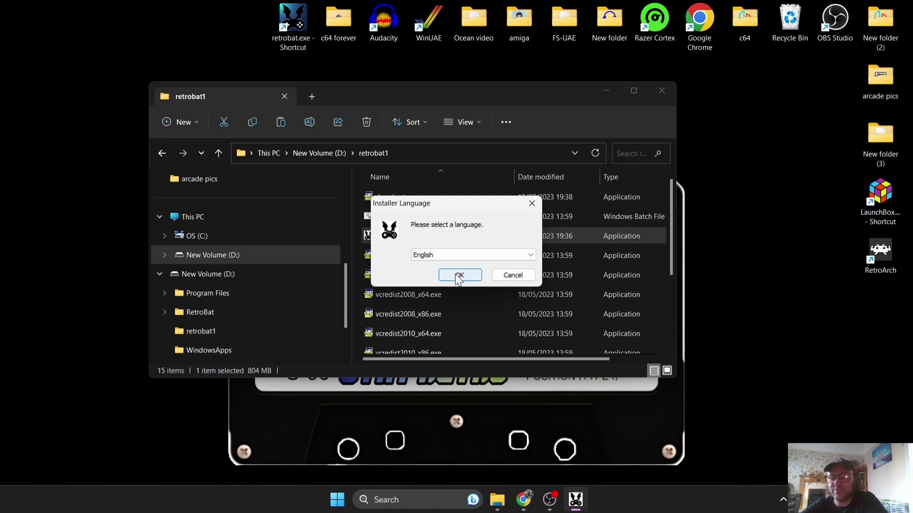
{"action": "left_click", "coordinate": [507, 255]}
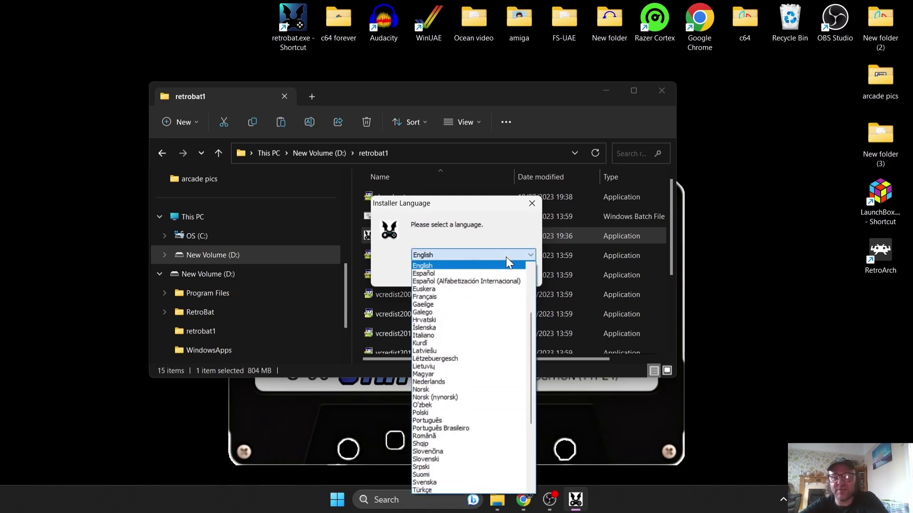
{"action": "left_click", "coordinate": [421, 265]}
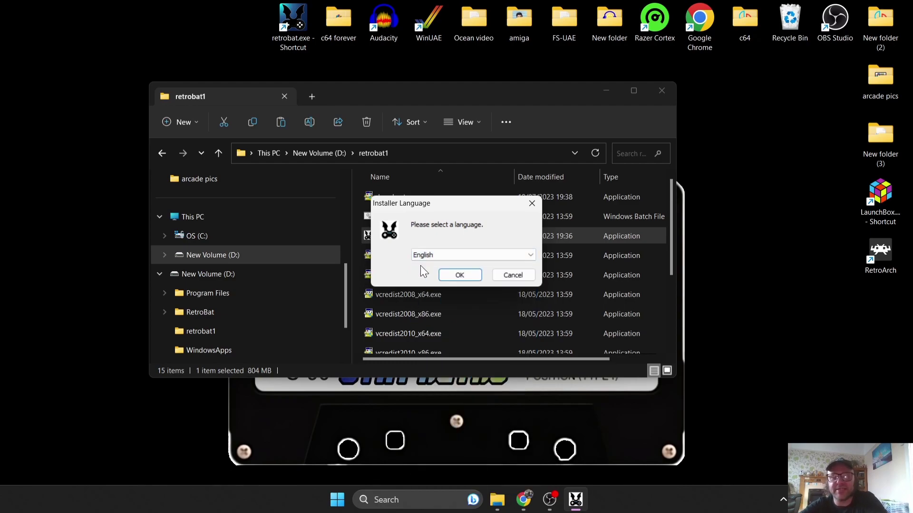
{"action": "left_click", "coordinate": [453, 276]}
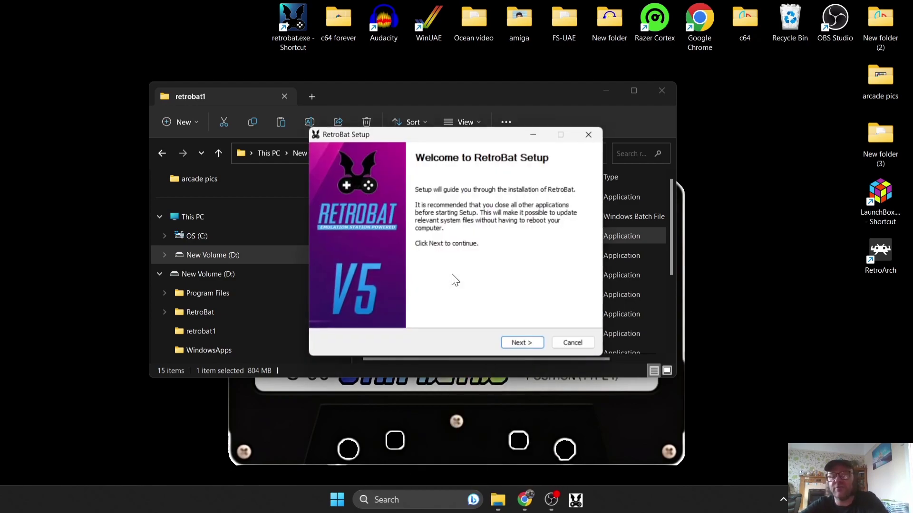
- Pass the welcome page, accept the licence, and browse for an install folder other than C:\RetroBat
{"action": "left_click", "coordinate": [518, 344]}
{"action": "left_click", "coordinate": [517, 343]}
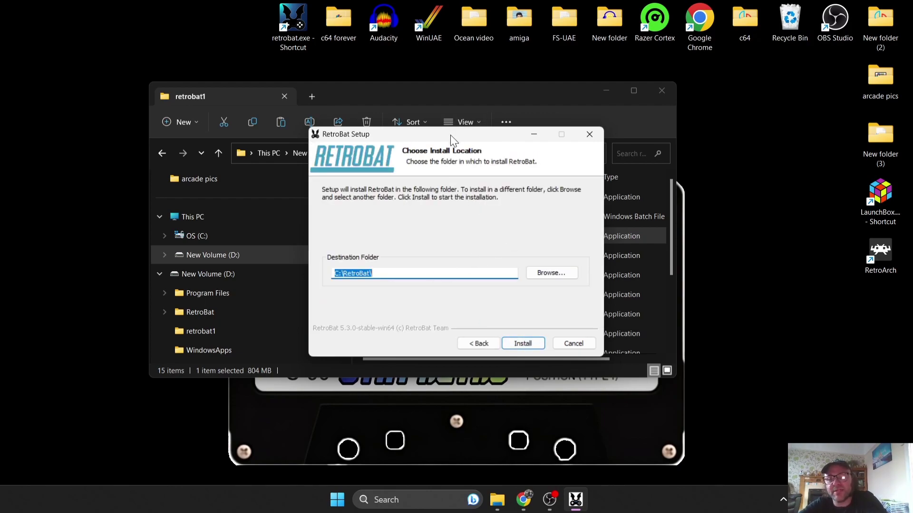
{"action": "left_click_drag", "start_coordinate": [450, 135], "coordinate": [675, 78]}
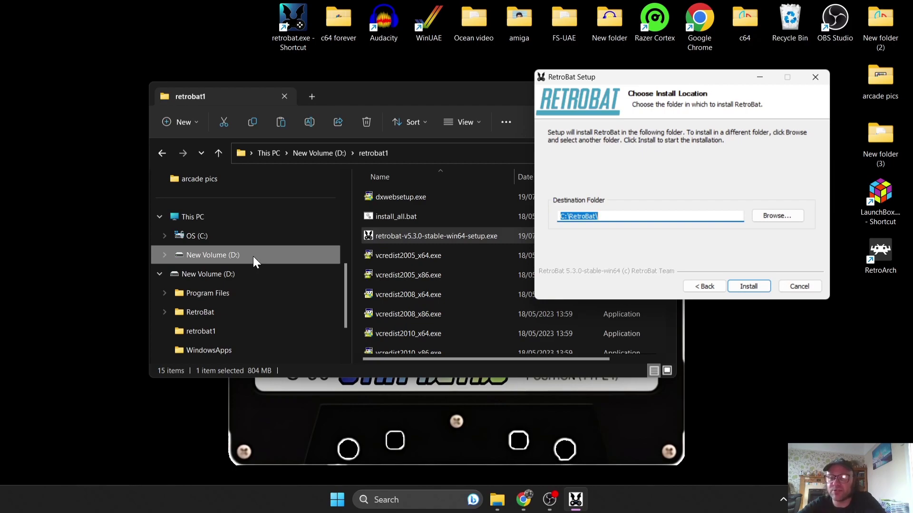
{"action": "left_click", "coordinate": [789, 215]}
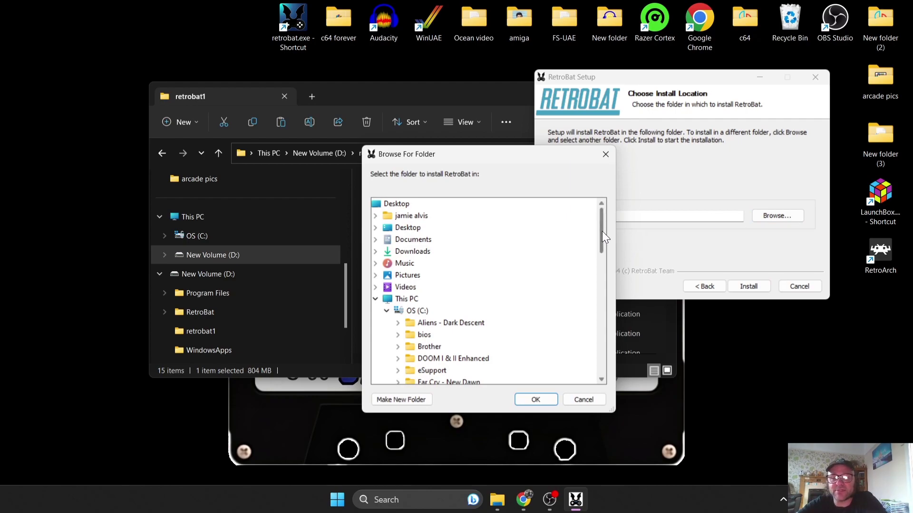
- Choose D:\retrobat1 on New Volume (D:) as the RetroBat install destination
{"action": "left_click_drag", "start_coordinate": [601, 230], "coordinate": [591, 354]}
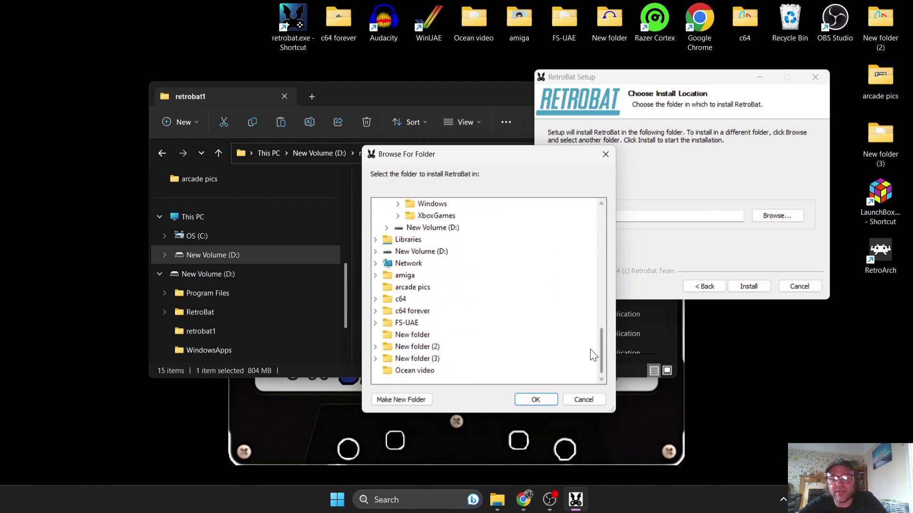
{"action": "double_click", "coordinate": [427, 229]}
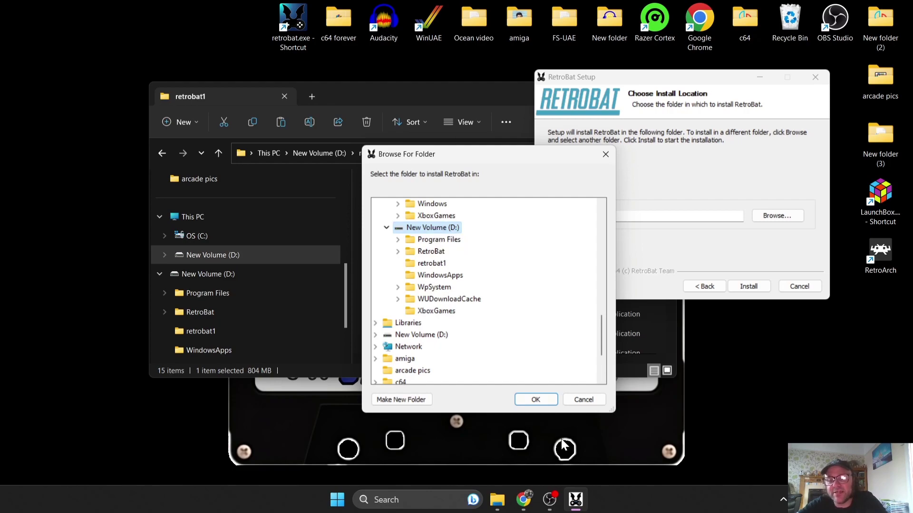
{"action": "left_click", "coordinate": [424, 265]}
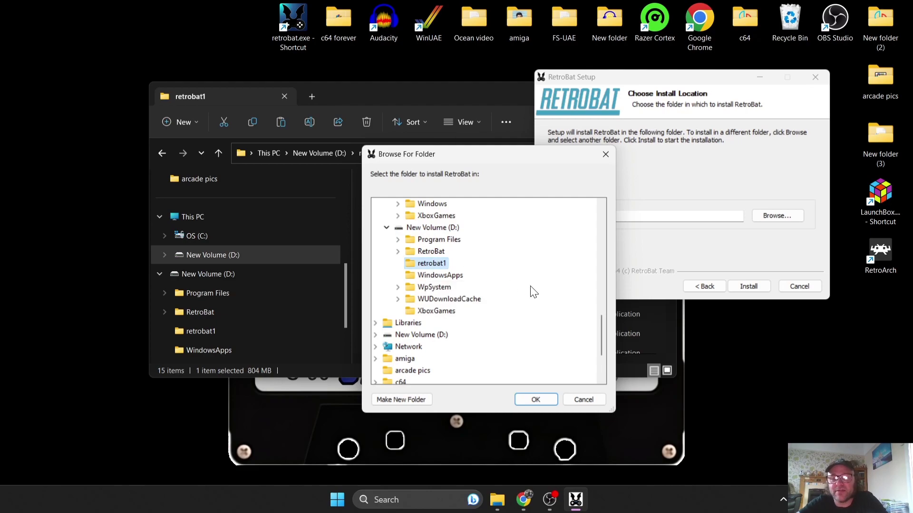
{"action": "left_click", "coordinate": [535, 399]}
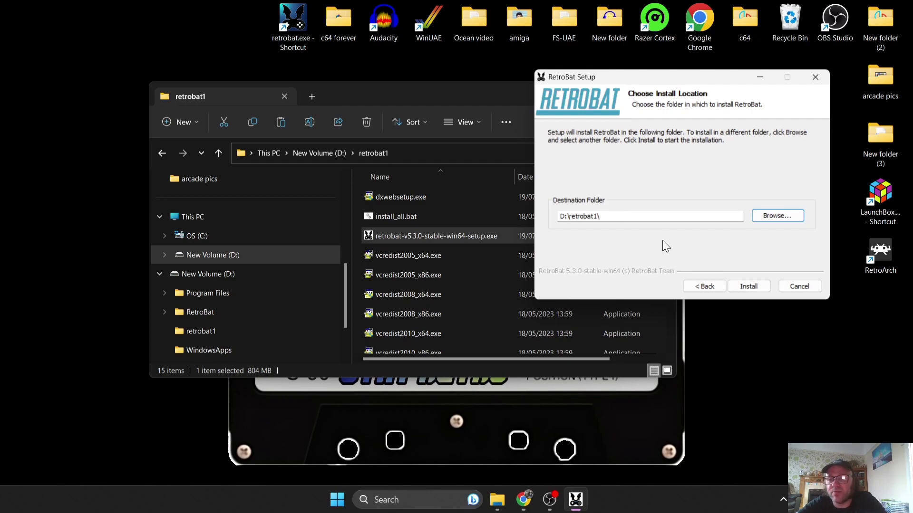
- Install RetroBat into D:\retrobat1, then check its new bios, emulators and roms folders in Explorer
{"action": "left_click", "coordinate": [740, 283]}
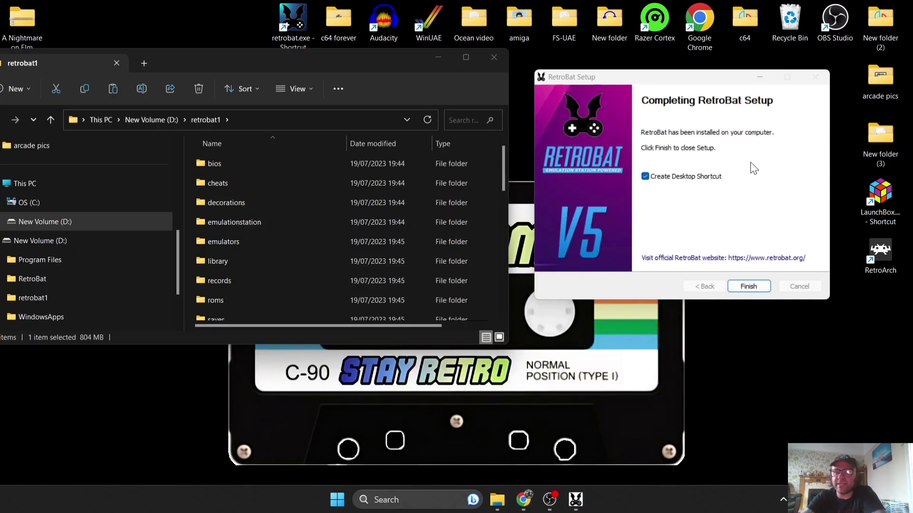
{"action": "left_click", "coordinate": [505, 159]}
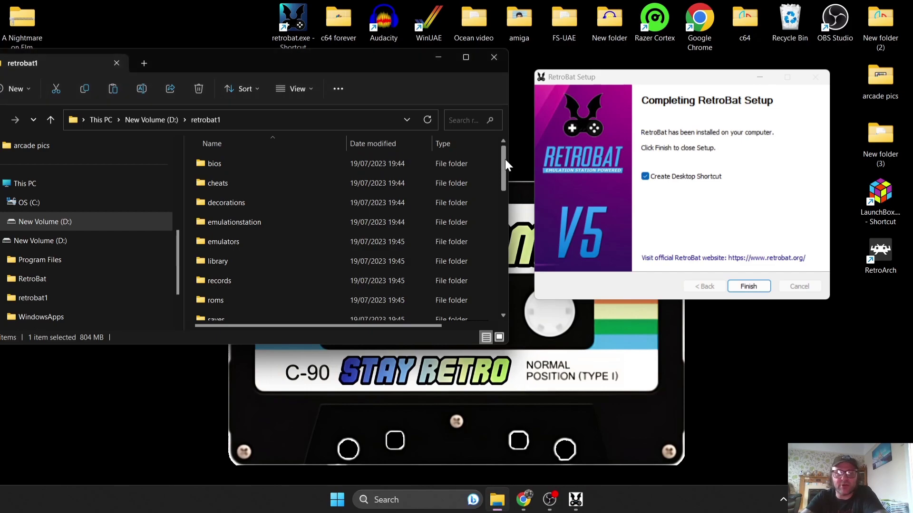